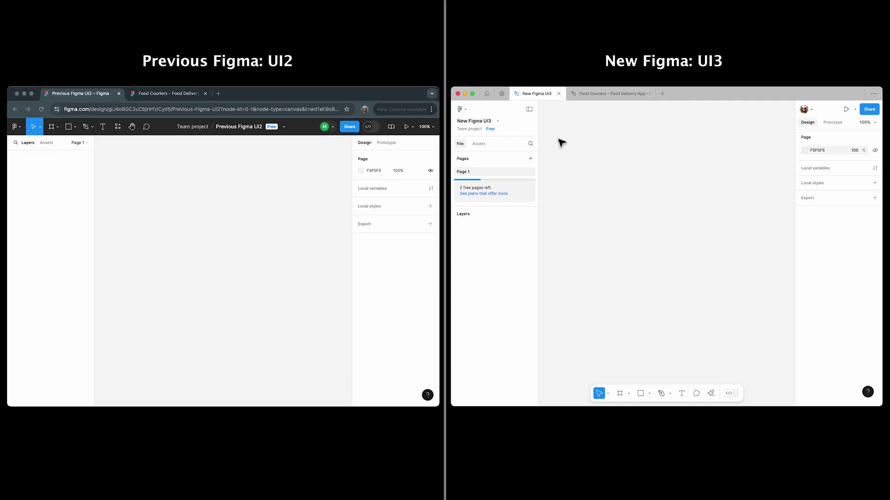
# Hide and restore the UI3 side panels, then compare the move, hand and scale tools in both UIs.
pyautogui.click(531, 110)
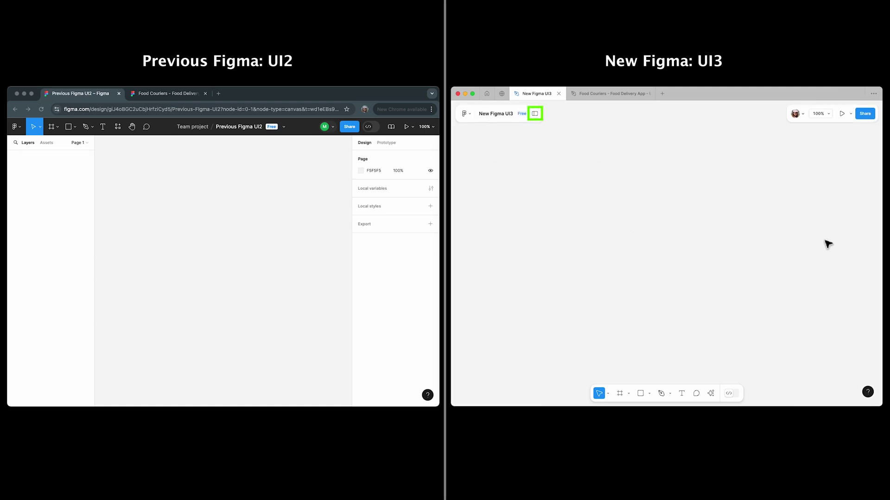
pyautogui.click(536, 115)
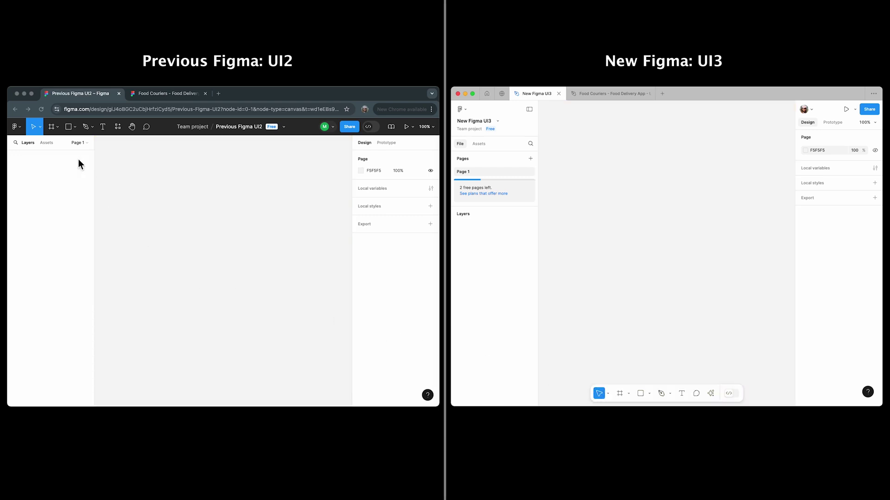
pyautogui.click(41, 128)
pyautogui.click(40, 128)
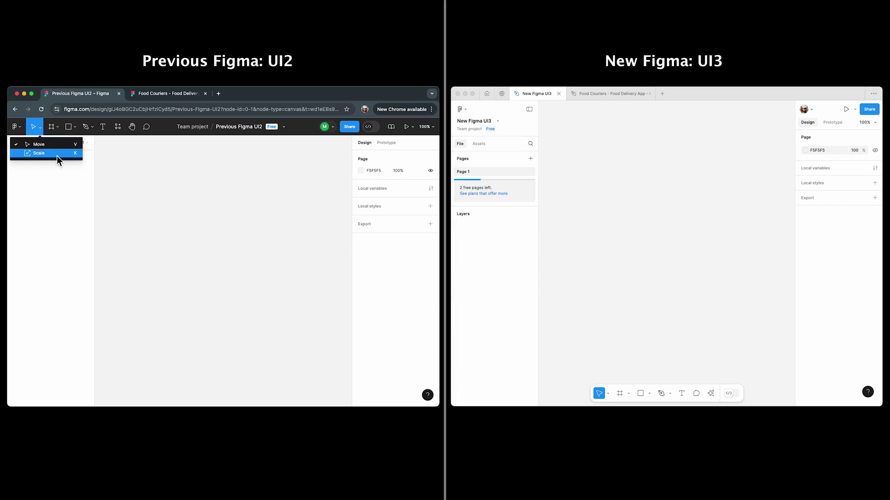
pyautogui.click(264, 266)
pyautogui.click(574, 304)
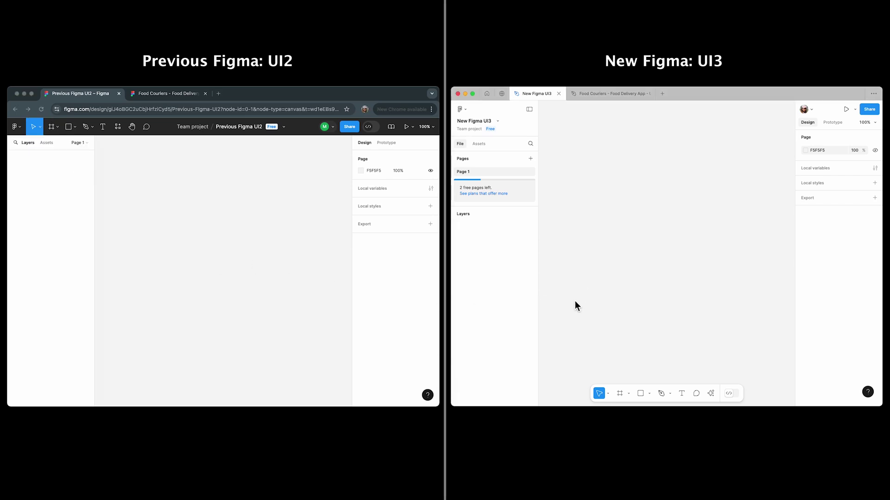
pyautogui.click(608, 393)
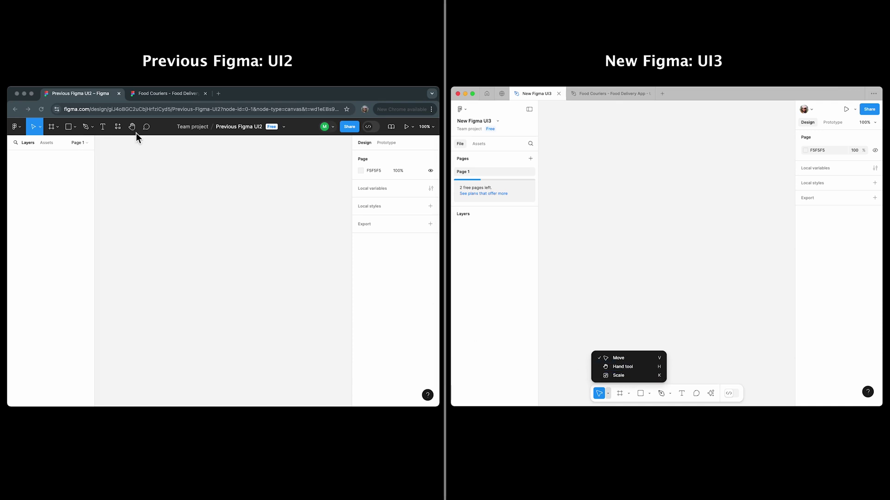
pyautogui.click(610, 394)
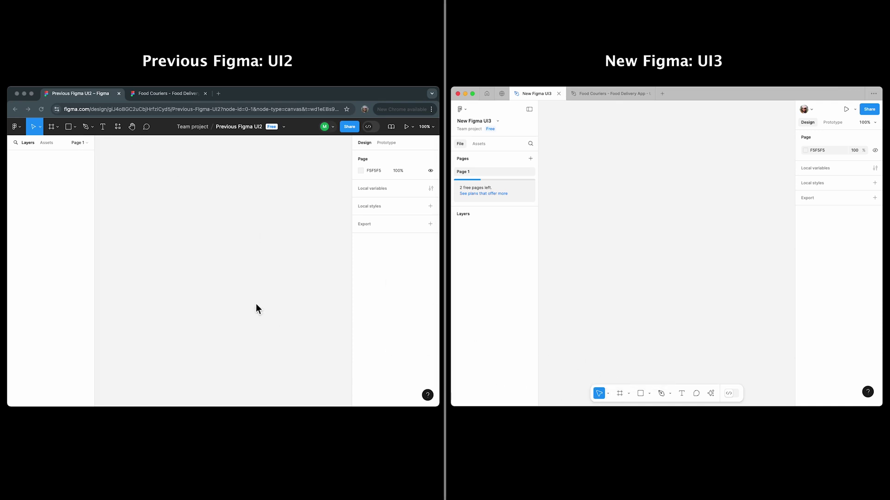
# Compare UI2 resources (components, plugins, widgets) with UI3 actions (assets, plugins, widgets).
pyautogui.click(118, 129)
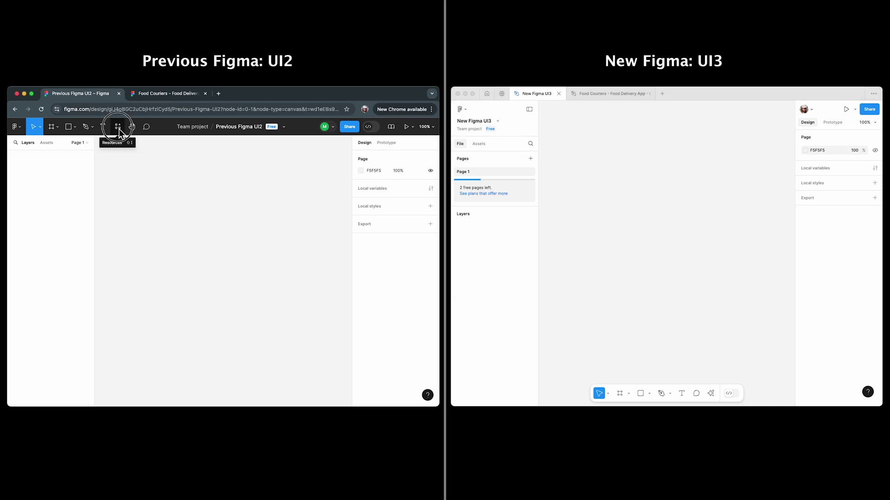
pyautogui.click(119, 129)
pyautogui.click(150, 145)
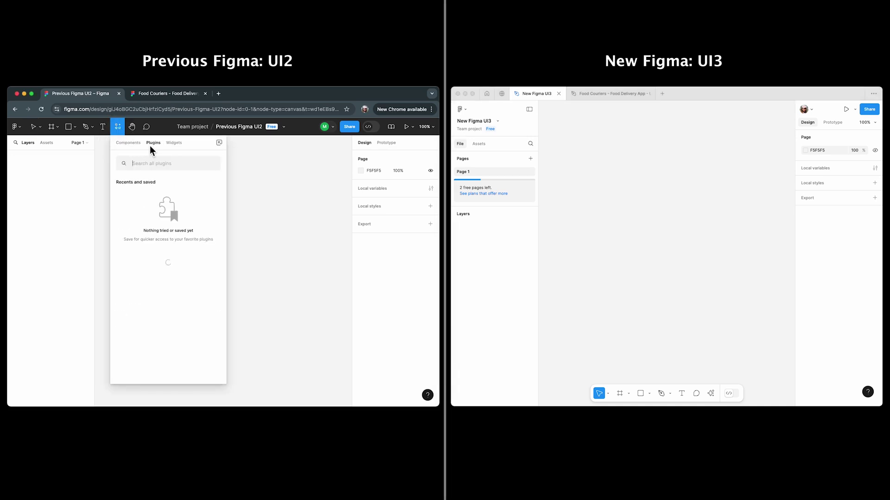
pyautogui.click(173, 144)
pyautogui.click(272, 215)
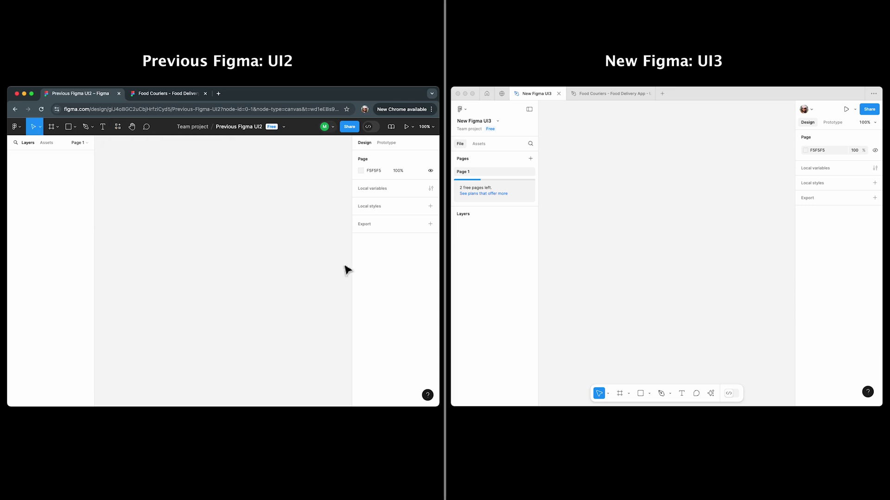
pyautogui.click(713, 394)
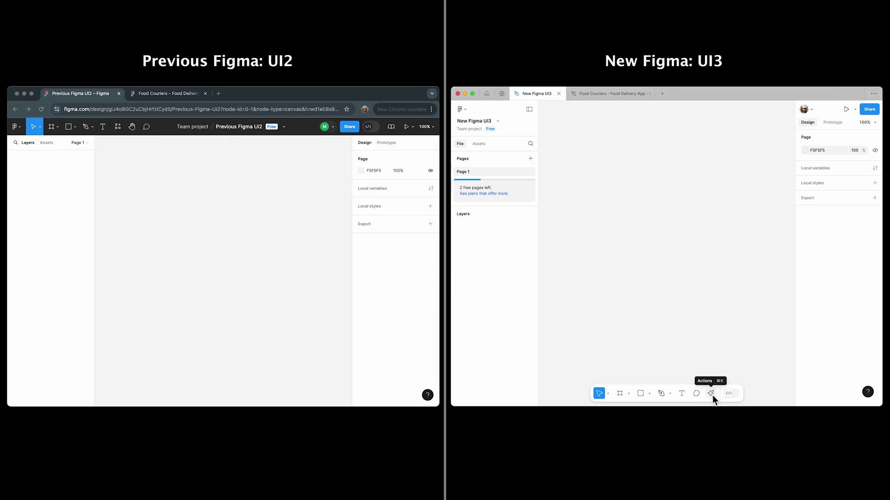
pyautogui.click(712, 395)
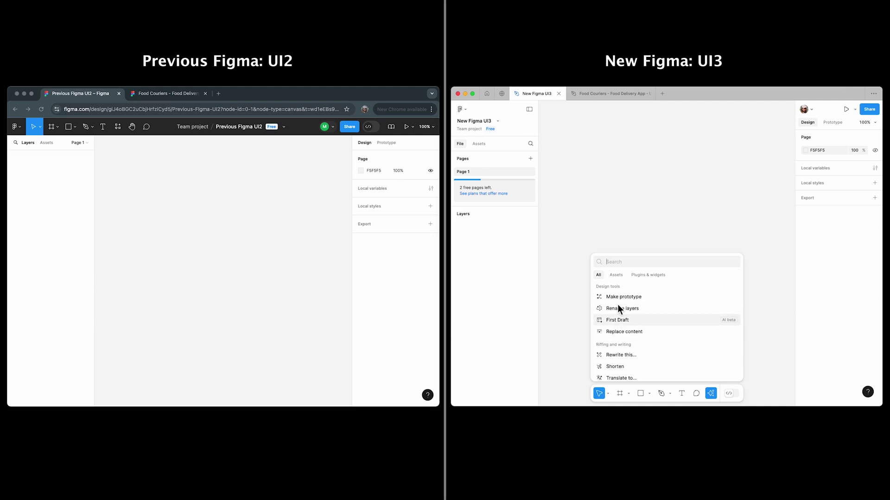
pyautogui.click(617, 276)
pyautogui.click(650, 275)
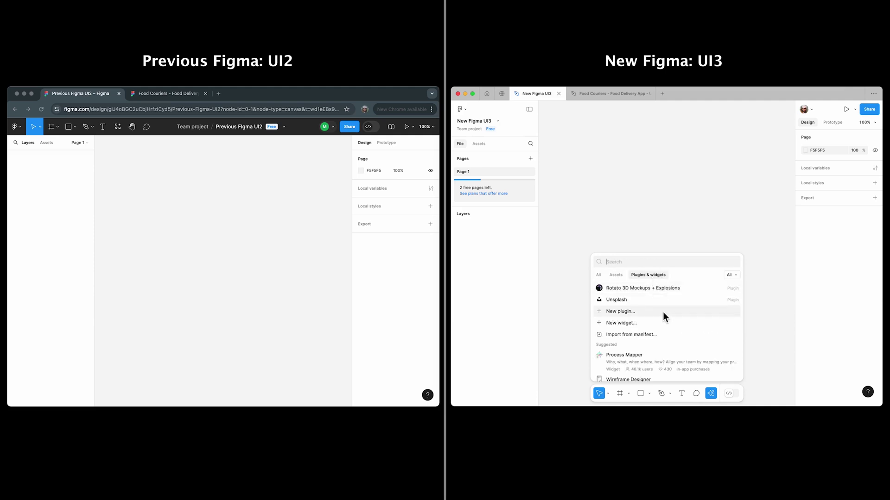
pyautogui.click(767, 366)
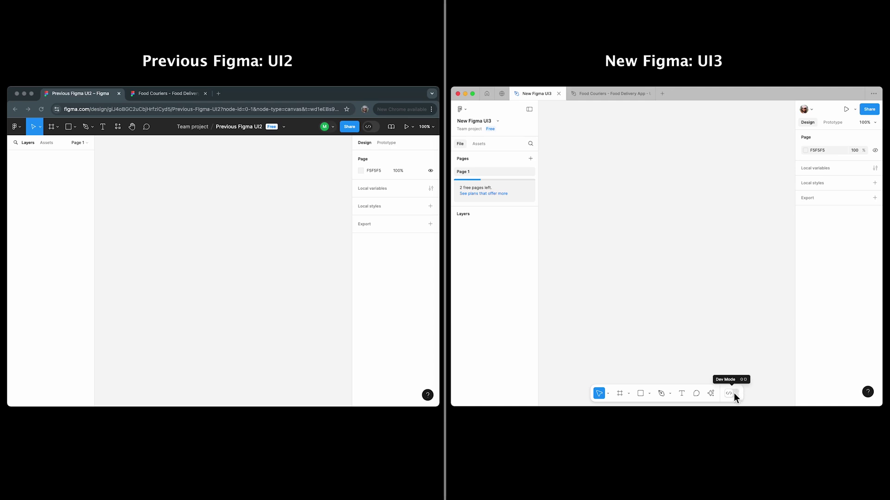
# Compare UI2's multiplayer tools options with UI3's collaborator spotlight options.
pyautogui.click(337, 151)
pyautogui.click(332, 132)
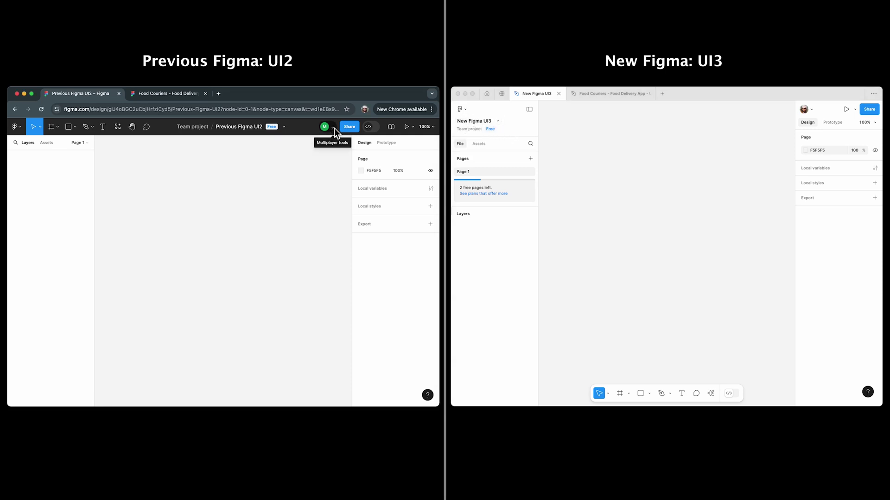
pyautogui.click(335, 128)
pyautogui.click(334, 127)
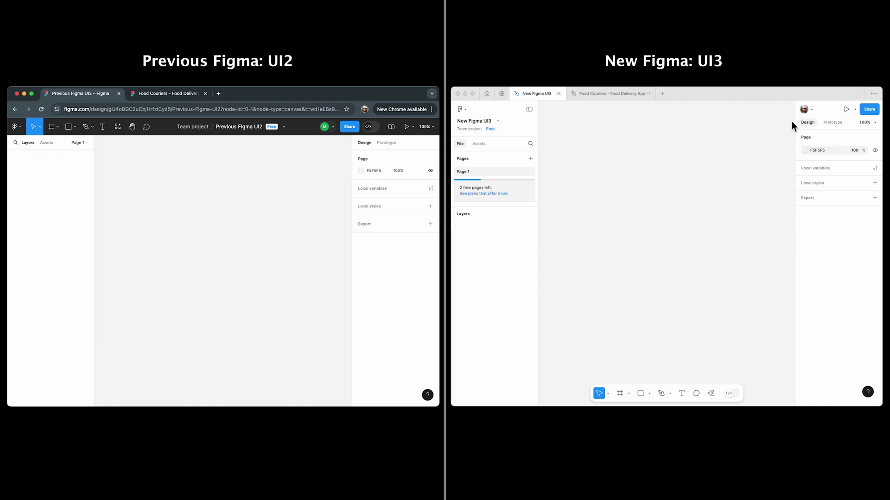
pyautogui.click(829, 114)
pyautogui.click(812, 109)
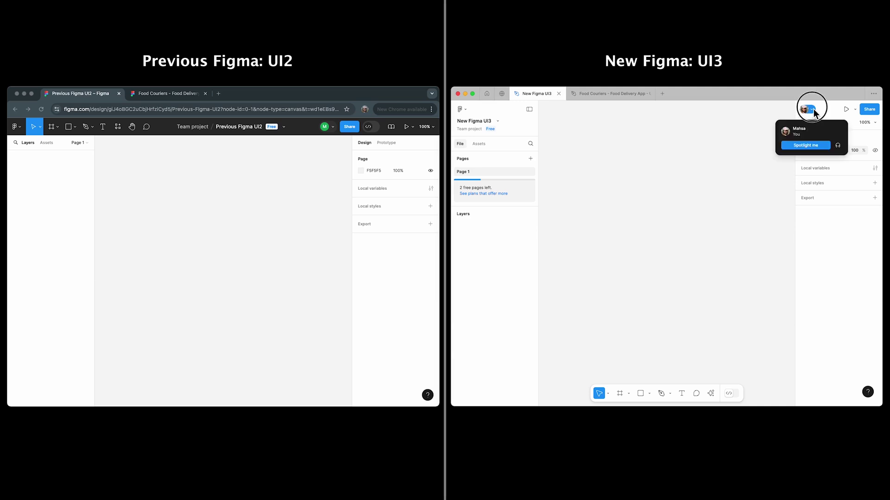
pyautogui.click(813, 109)
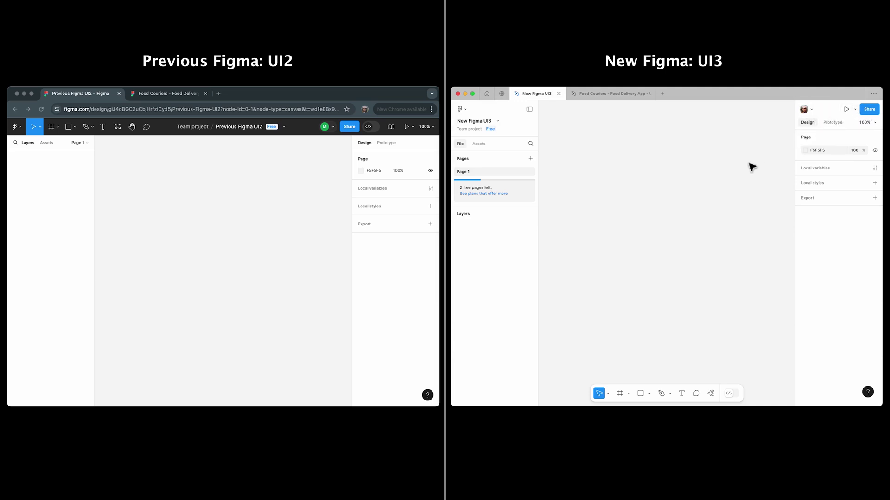
pyautogui.click(431, 131)
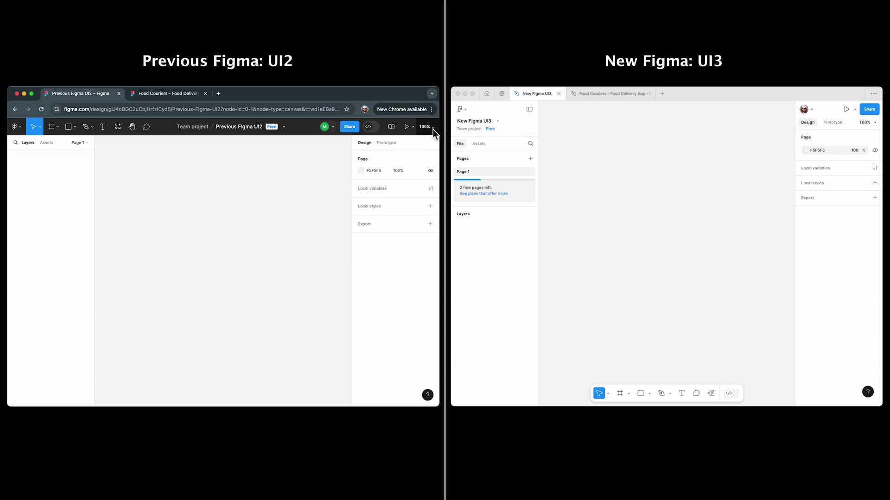
pyautogui.click(876, 129)
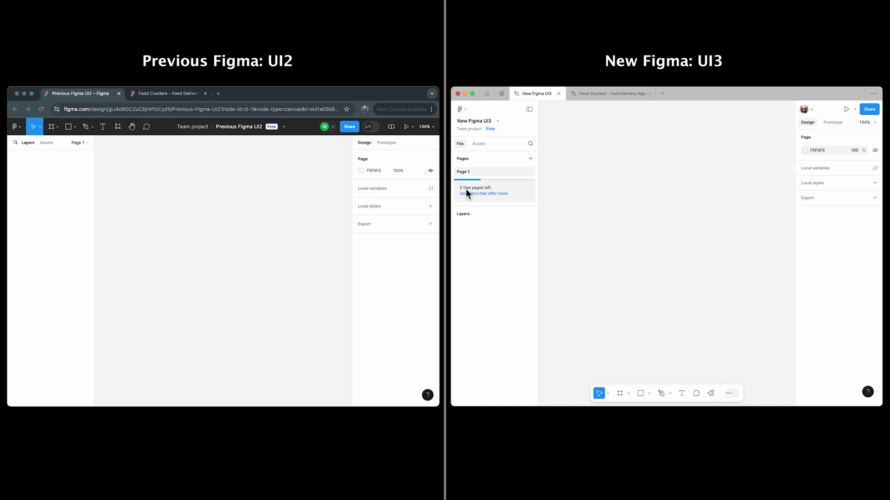
# Show the iOS 18 and iPadOS 18 library assets in the UI3 and UI2 left panels.
pyautogui.click(393, 130)
pyautogui.click(622, 133)
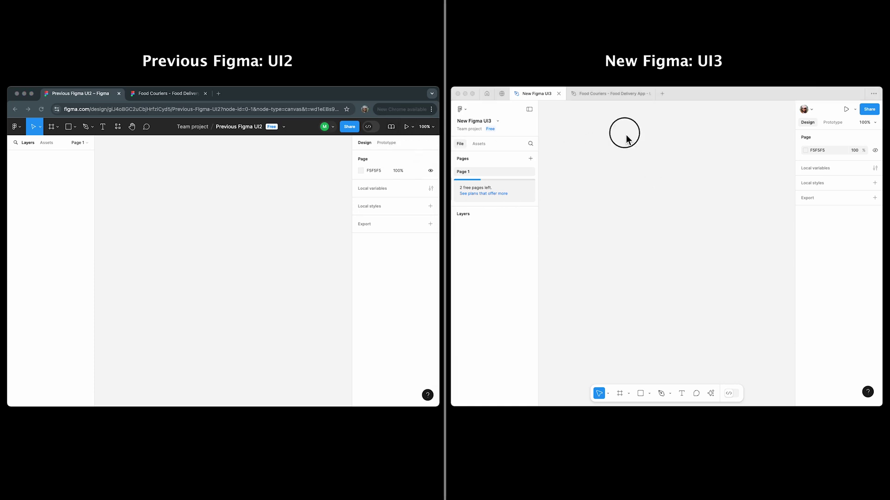
pyautogui.click(486, 144)
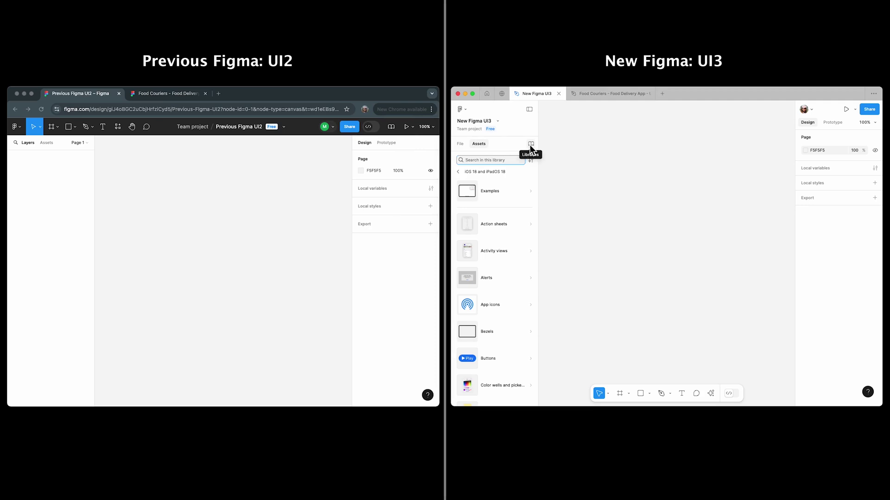
pyautogui.click(619, 171)
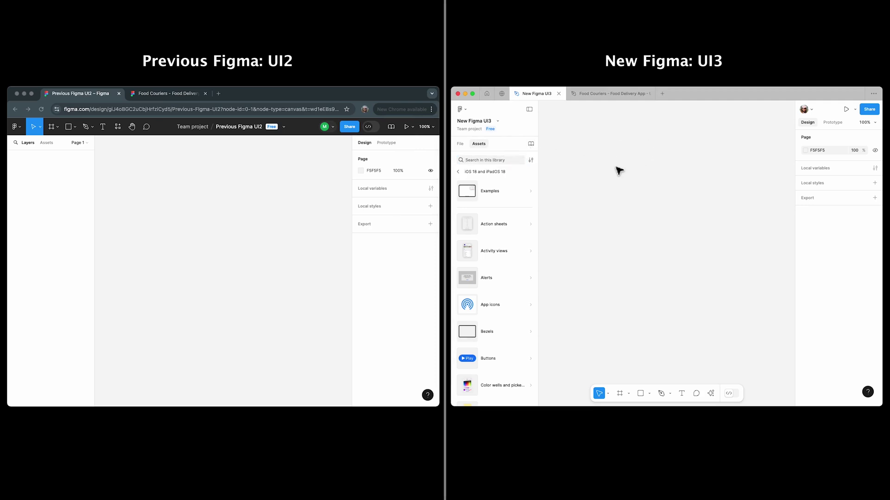
pyautogui.click(219, 183)
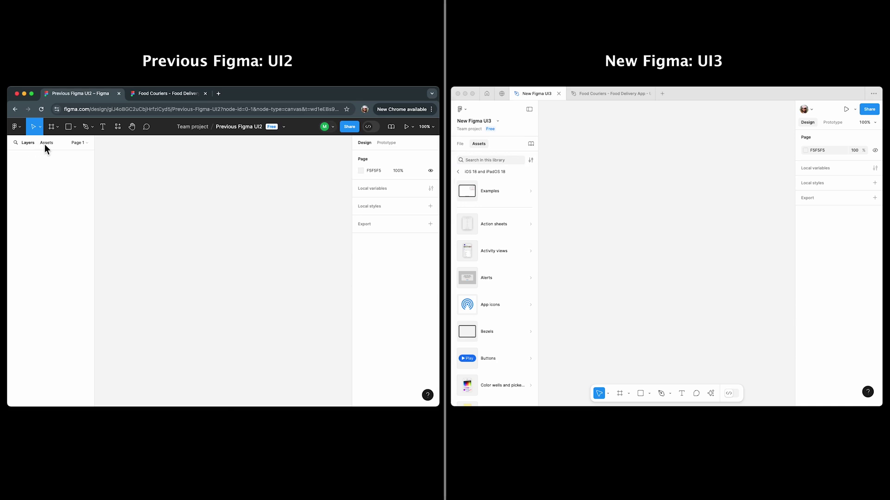
pyautogui.click(599, 203)
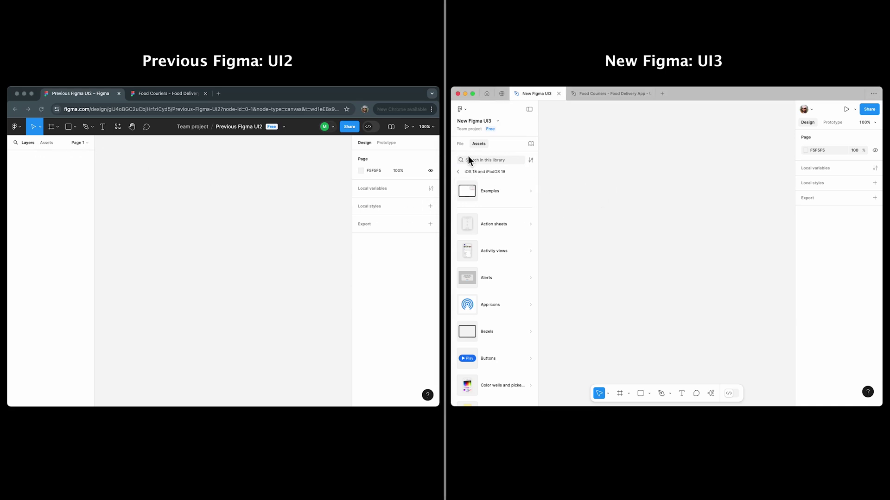
pyautogui.click(460, 144)
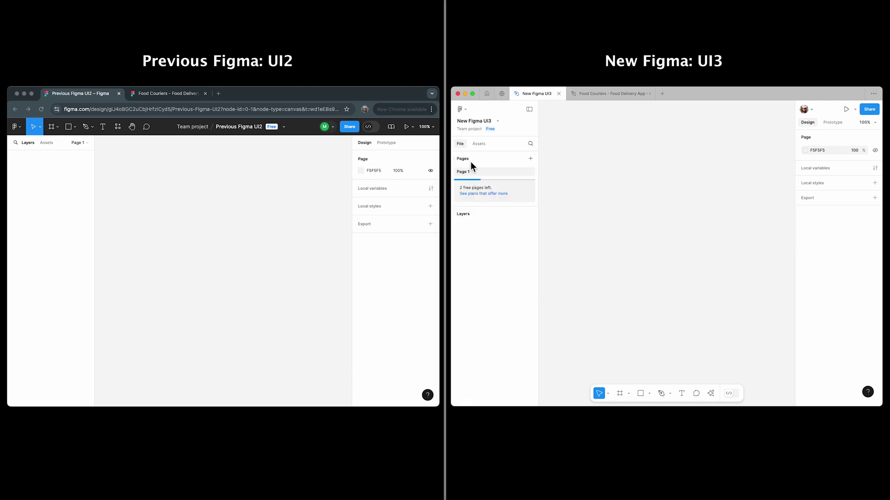
pyautogui.click(485, 146)
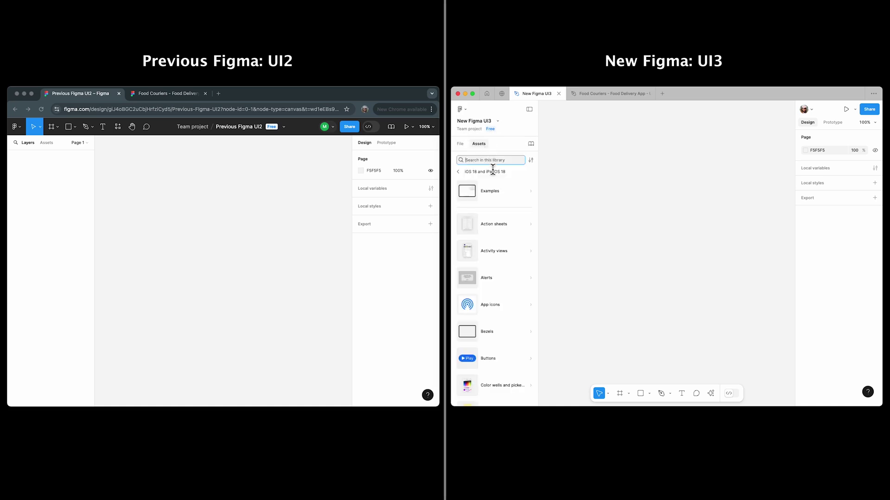
pyautogui.click(48, 143)
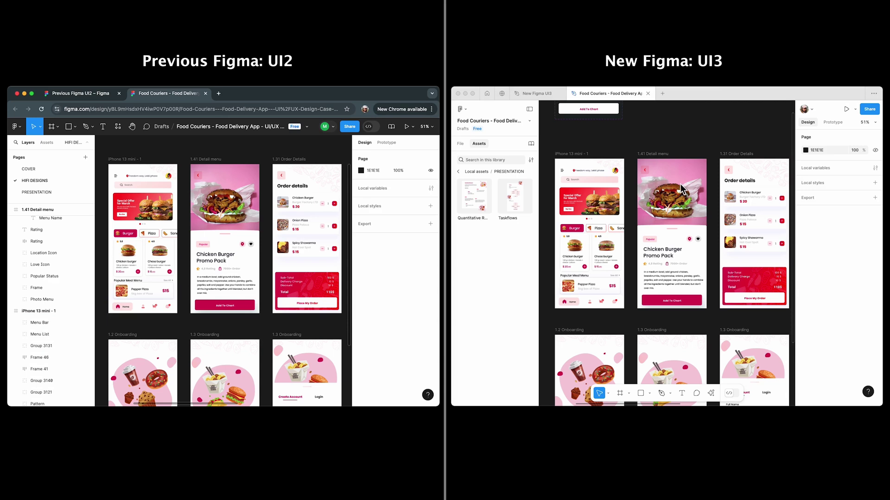
# Select the iPhone 13 mini - 1 frame in both UI3 and UI2.
pyautogui.click(598, 137)
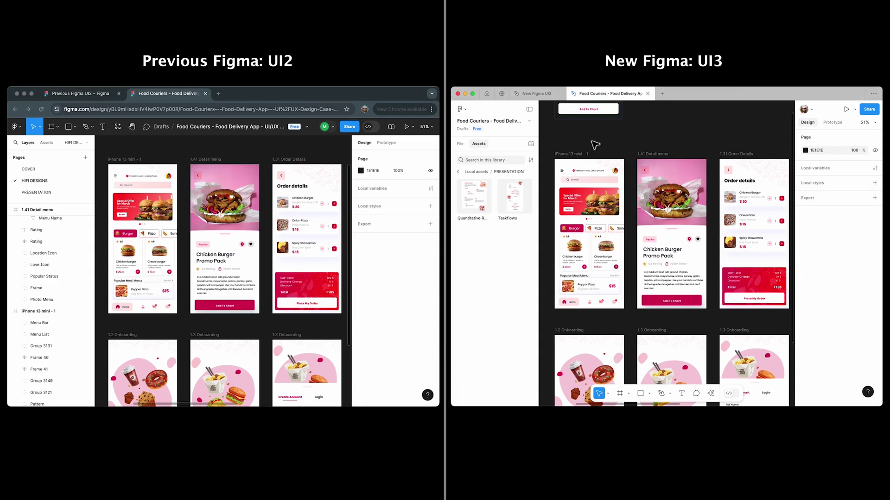
pyautogui.click(584, 156)
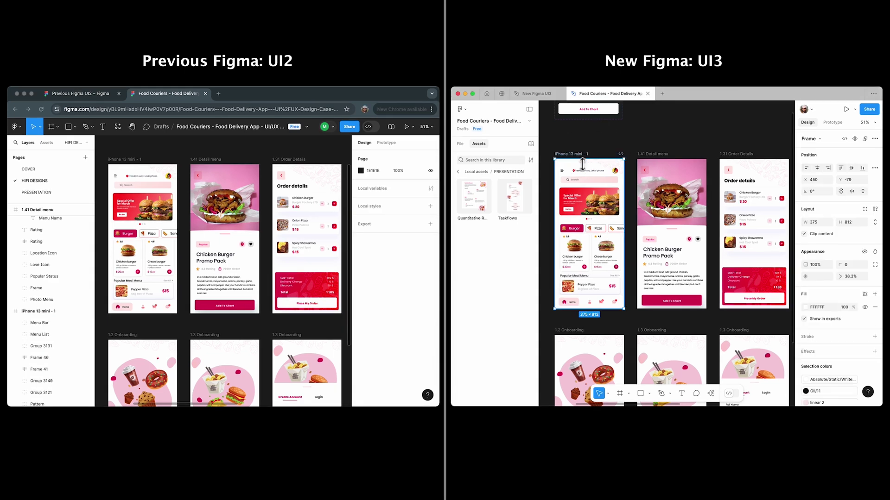
pyautogui.click(139, 161)
pyautogui.click(139, 160)
pyautogui.click(139, 163)
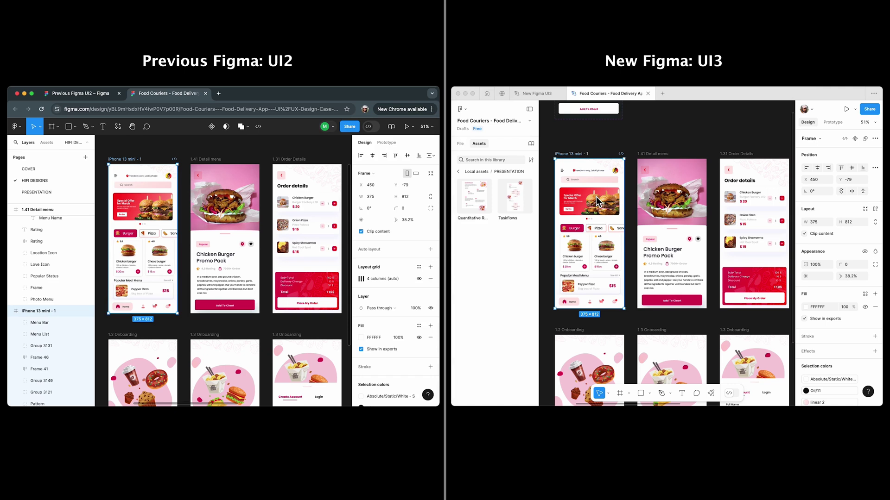
# Enable Property labels in UI3 from the zoom and view options.
pyautogui.click(878, 128)
pyautogui.click(874, 123)
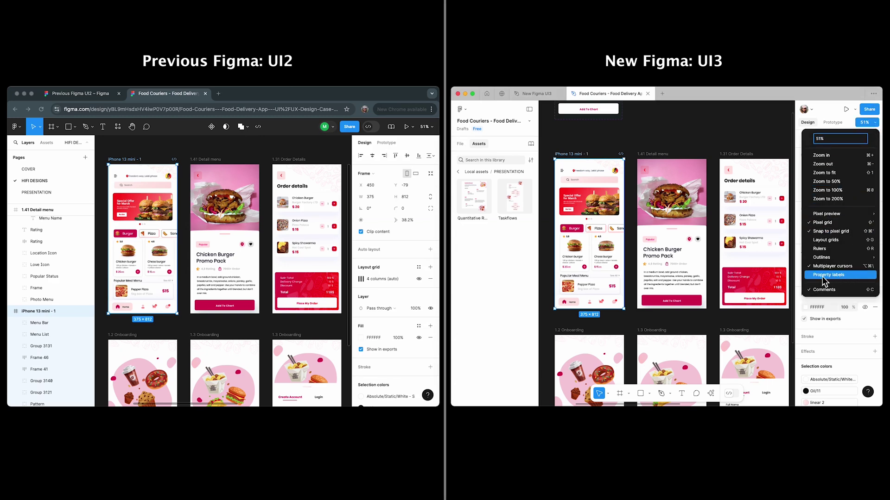
pyautogui.click(852, 276)
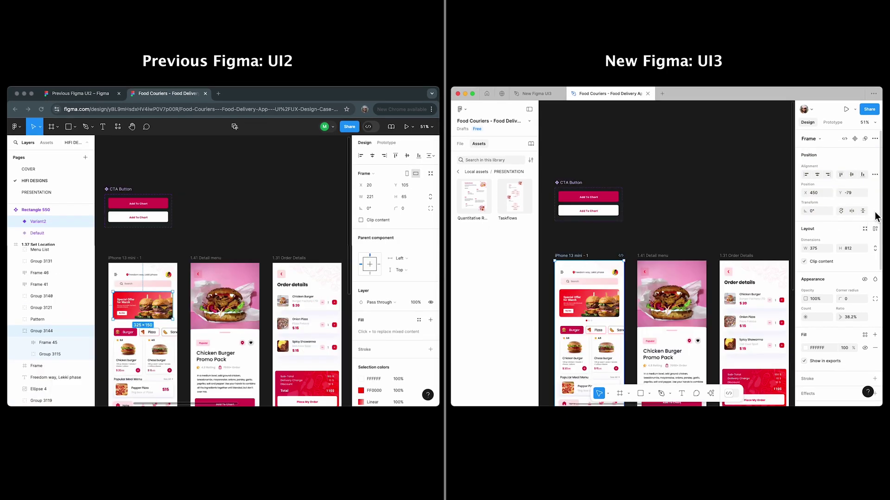
# Select the special-offer banner group in UI3 and expand its Left and Top constraints.
pyautogui.click(589, 304)
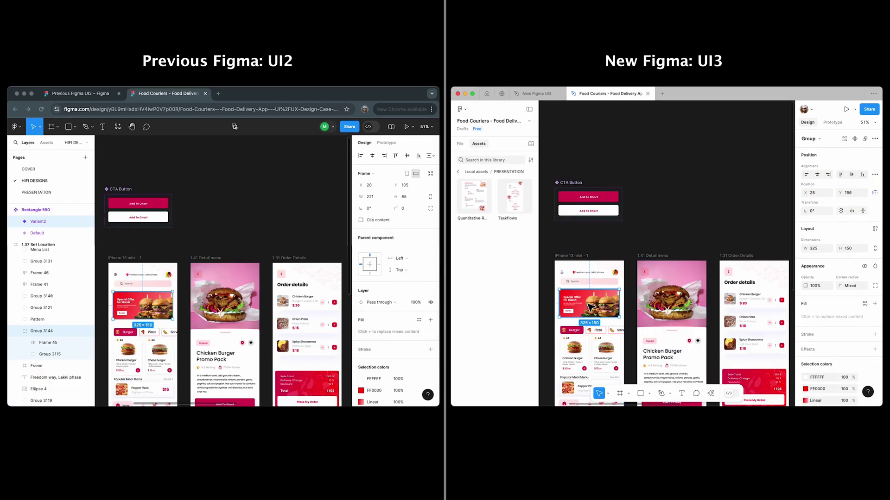
pyautogui.click(874, 193)
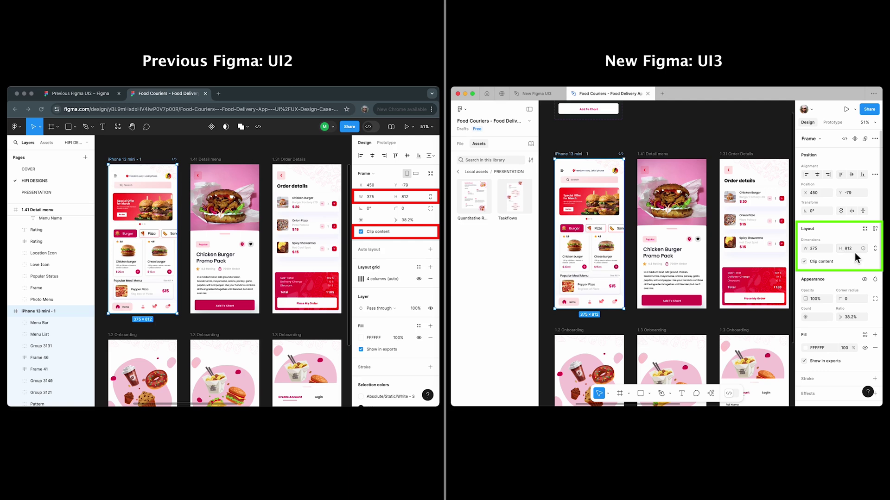
# Show the Chicken Burger Promo Pack text's Poppins Medium 27 typography settings.
pyautogui.click(874, 229)
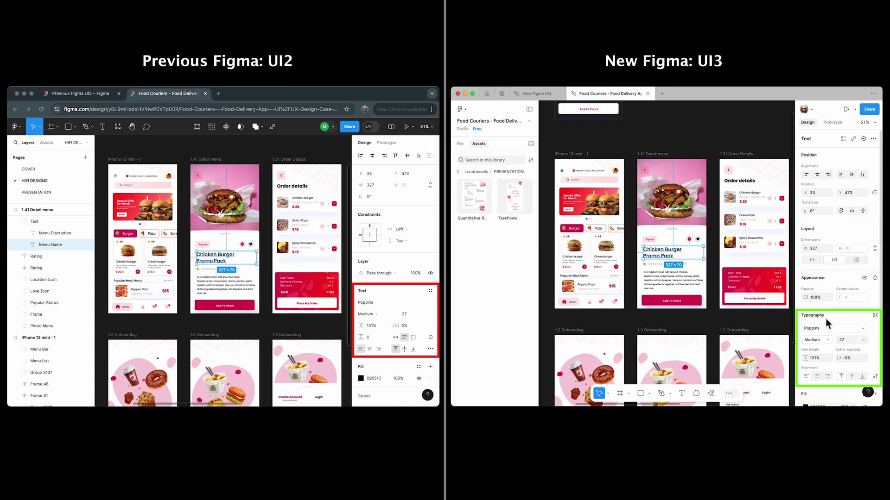
# Set the Chicken Burger Promo Pack text to auto width, then fixed size, in UI3 and UI2.
pyautogui.click(816, 266)
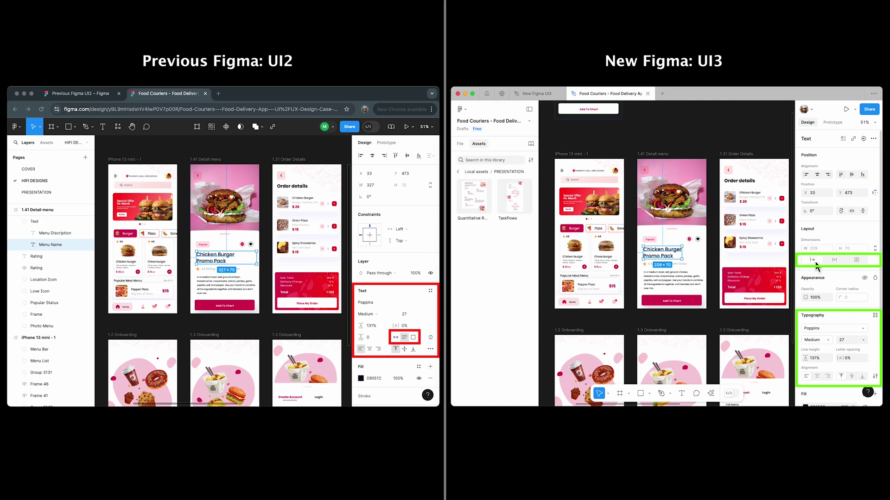
pyautogui.click(855, 262)
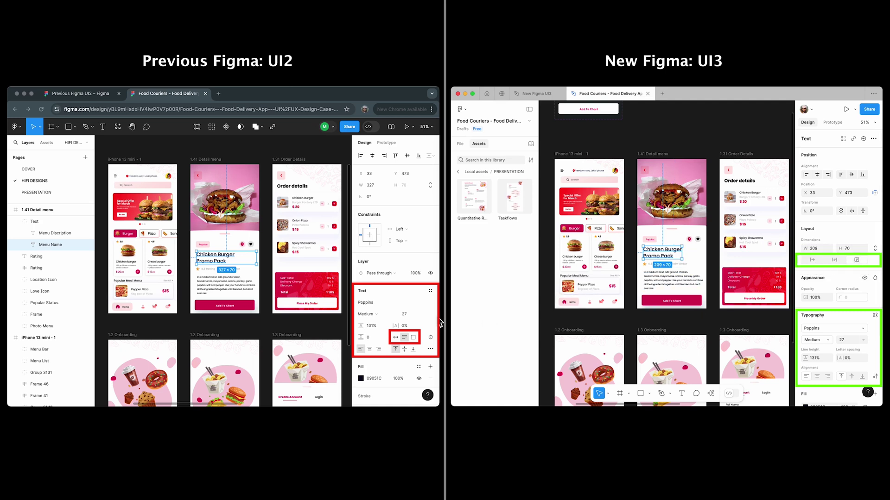
pyautogui.click(396, 339)
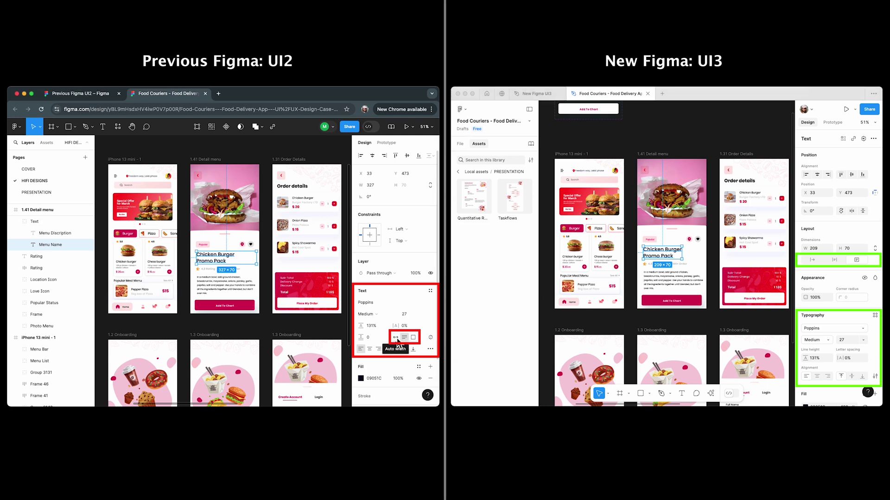
pyautogui.click(396, 338)
pyautogui.click(412, 338)
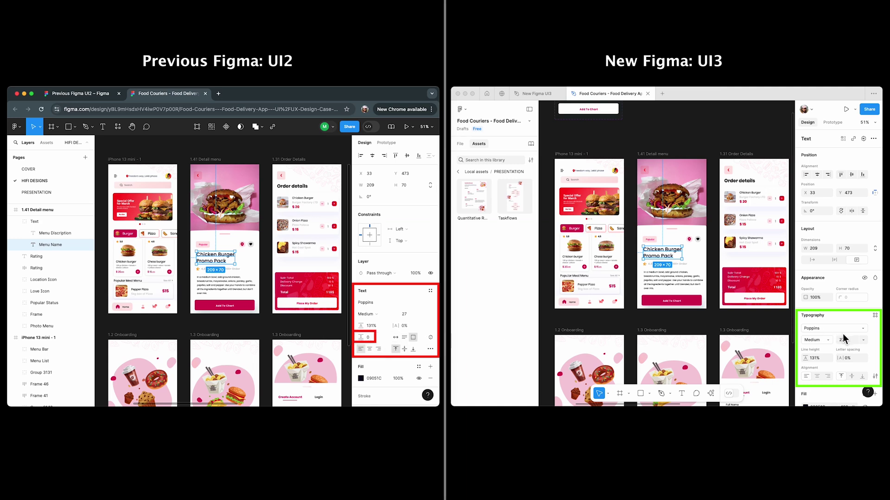
# Open the advanced type settings for the text in UI3.
pyautogui.click(875, 378)
pyautogui.click(876, 377)
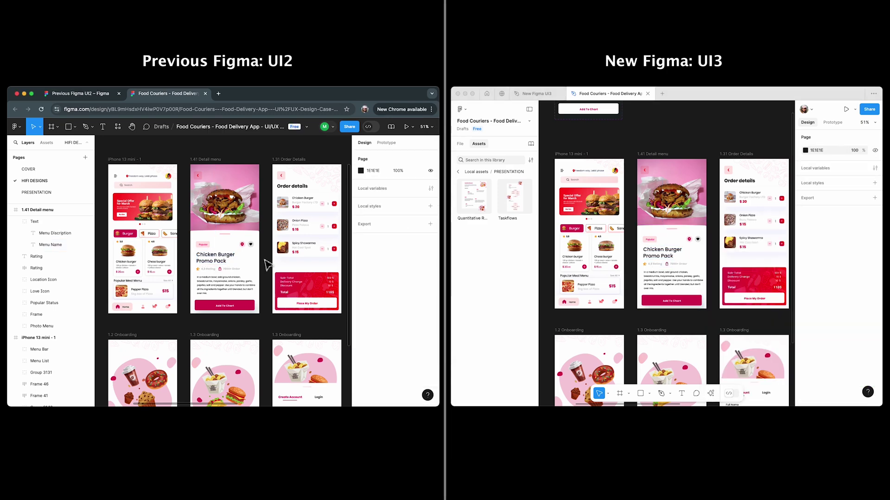
pyautogui.scroll(2, 268, 262)
# Select the CTA Button component set in UI2 and UI3 to view its Type property, then select Rectangle 550.
pyautogui.scroll(2, 268, 265)
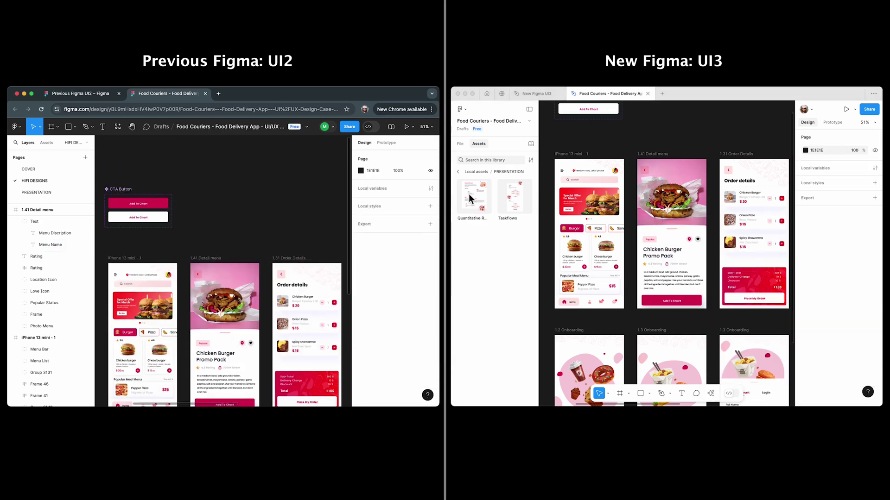
pyautogui.scroll(2, 622, 211)
pyautogui.scroll(2, 621, 211)
pyautogui.click(157, 193)
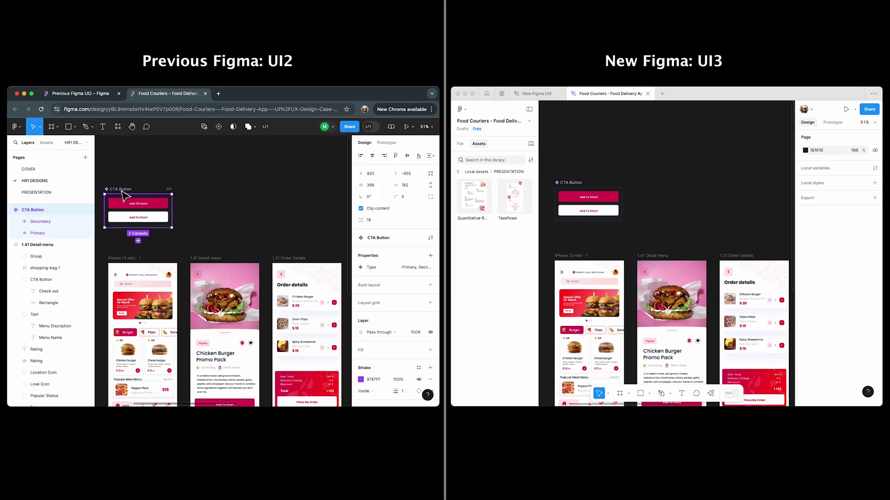
pyautogui.click(579, 186)
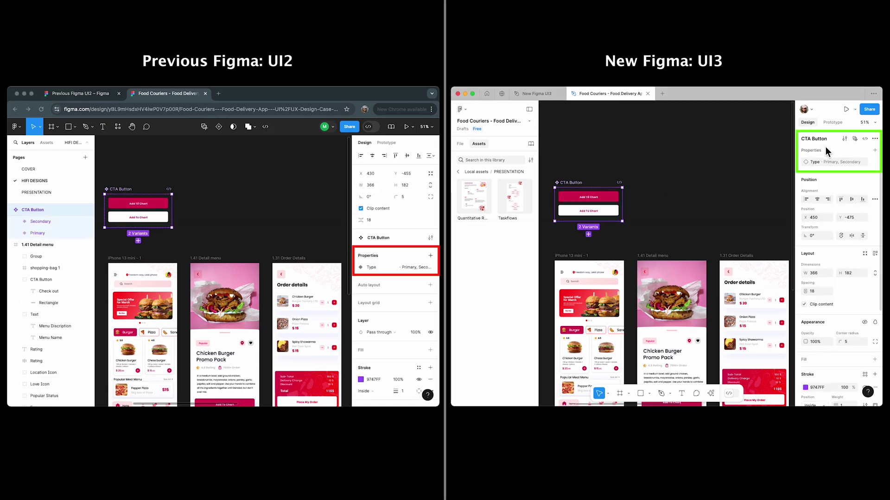
pyautogui.moveTo(831, 168)
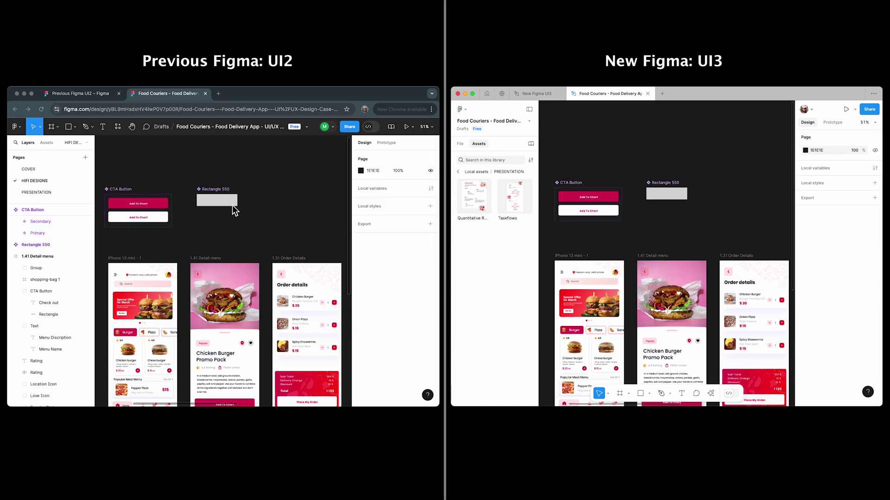
pyautogui.click(233, 205)
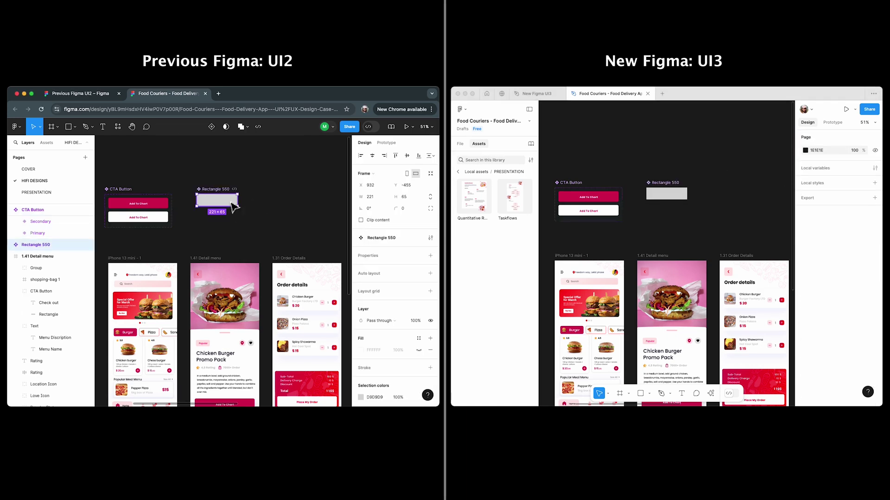
# Add a second variant to Rectangle 550 in UI2 and UI3, then clear the selection.
pyautogui.click(214, 131)
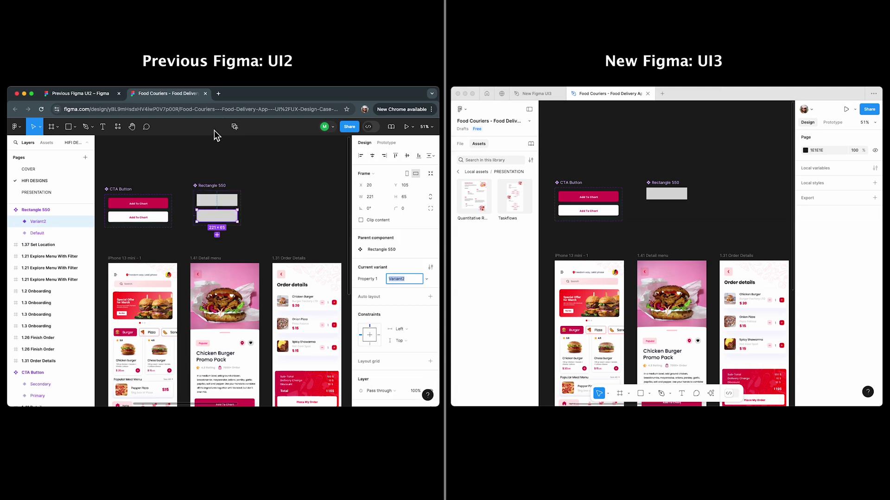
pyautogui.click(677, 187)
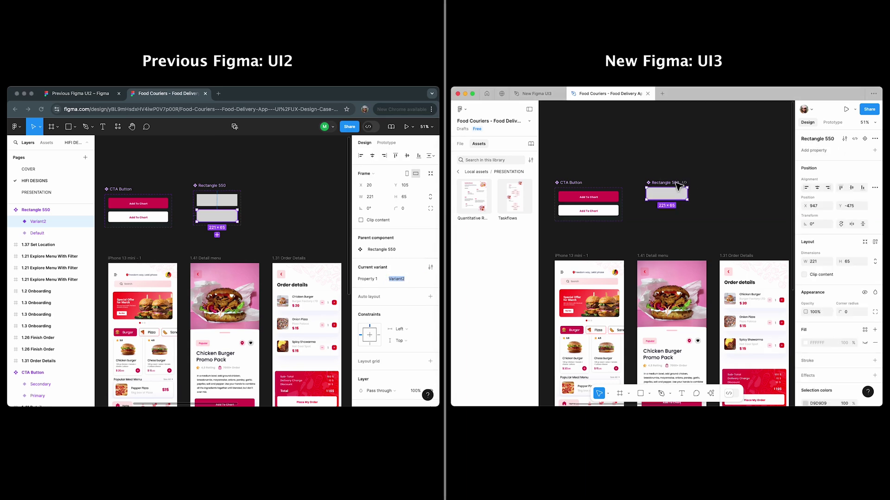
pyautogui.click(864, 141)
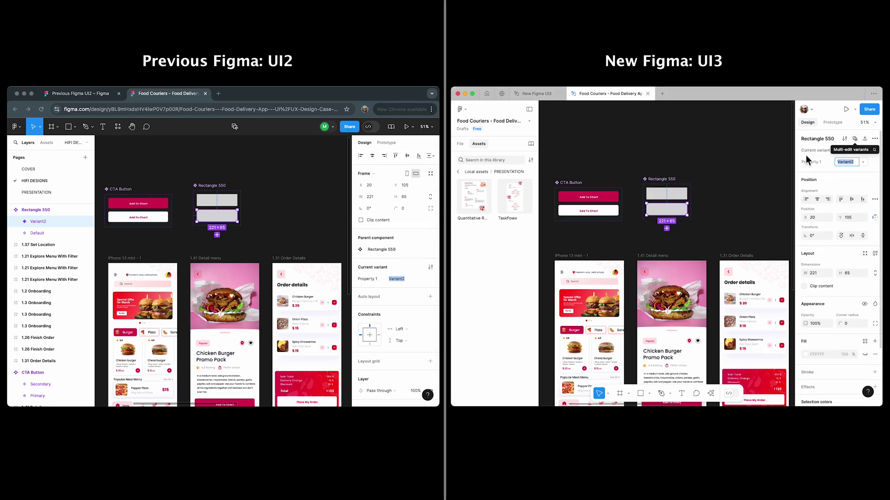
pyautogui.click(731, 207)
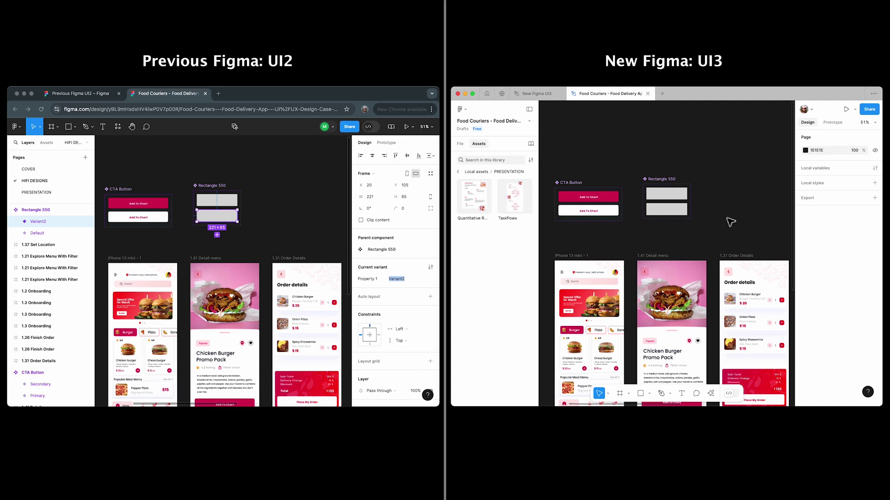
# Choose Go back to previous UI from UI3's Help and resources menu.
pyautogui.click(868, 392)
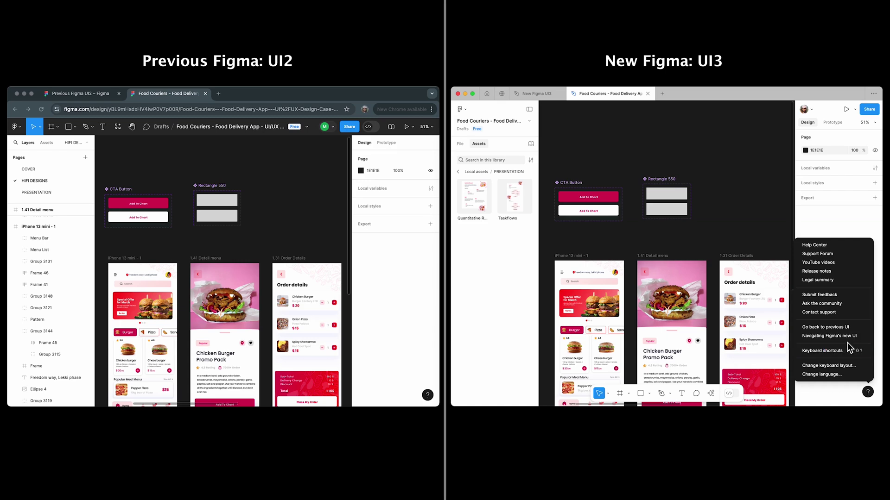
pyautogui.click(854, 329)
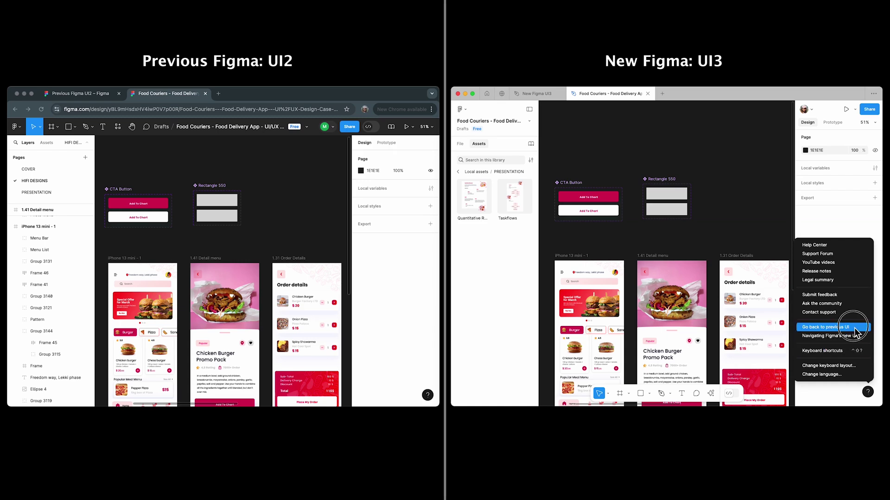